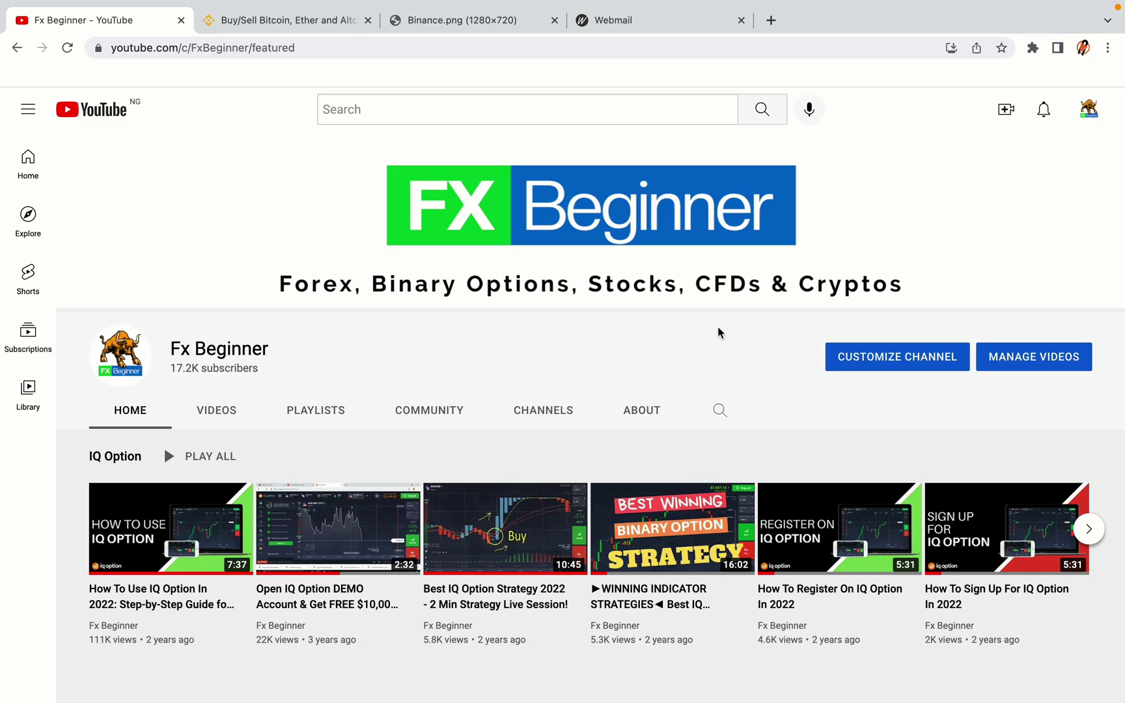
Switch from the Fx Beginner YouTube page to the Binance 'Buy/Sell Bitcoin' tab.
left_click(281, 18)
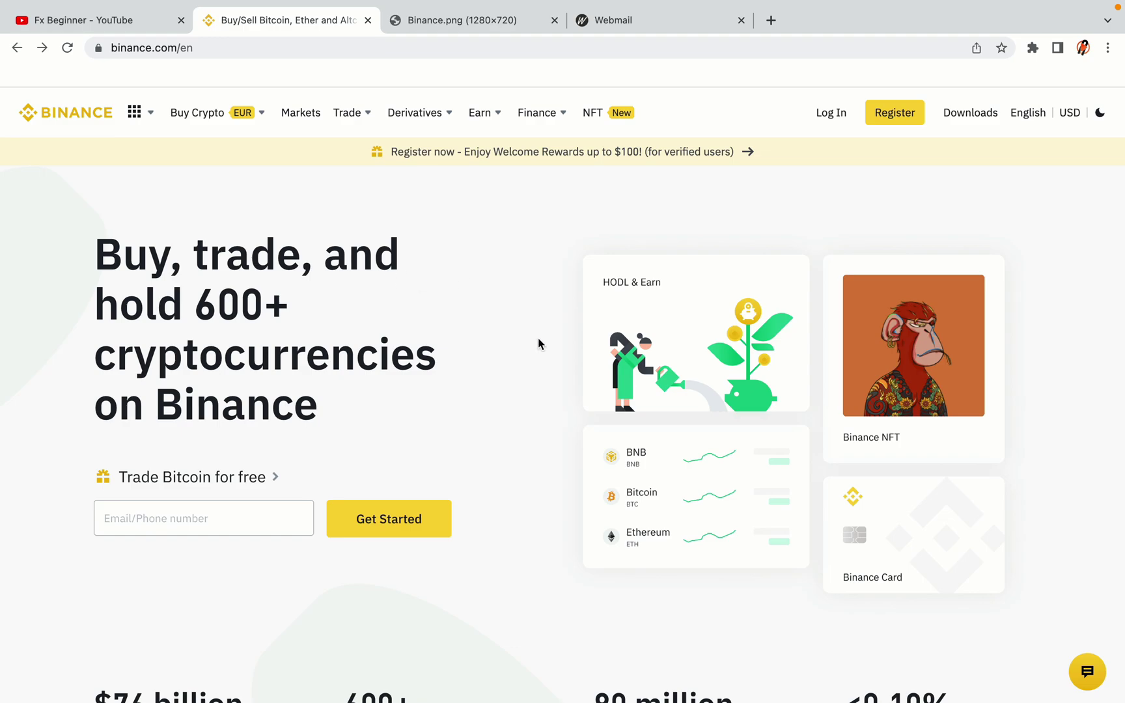
scroll(546, 387, "down", 4)
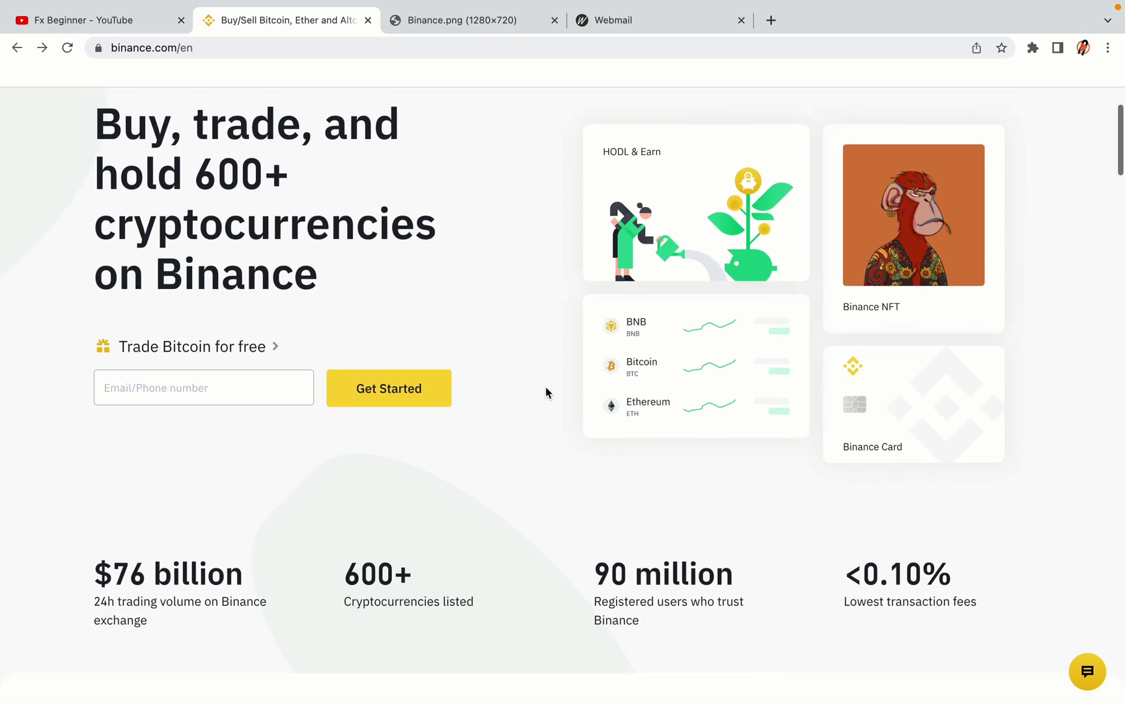
scroll(546, 387, "down", 1)
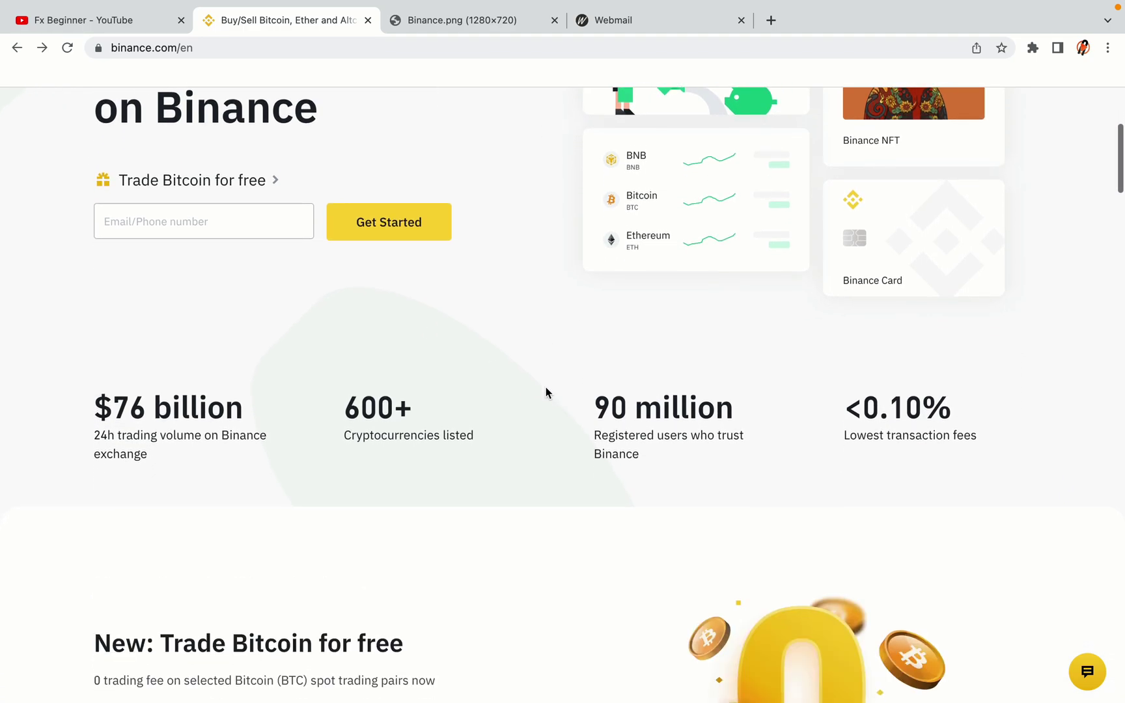
scroll(545, 387, "down", 5)
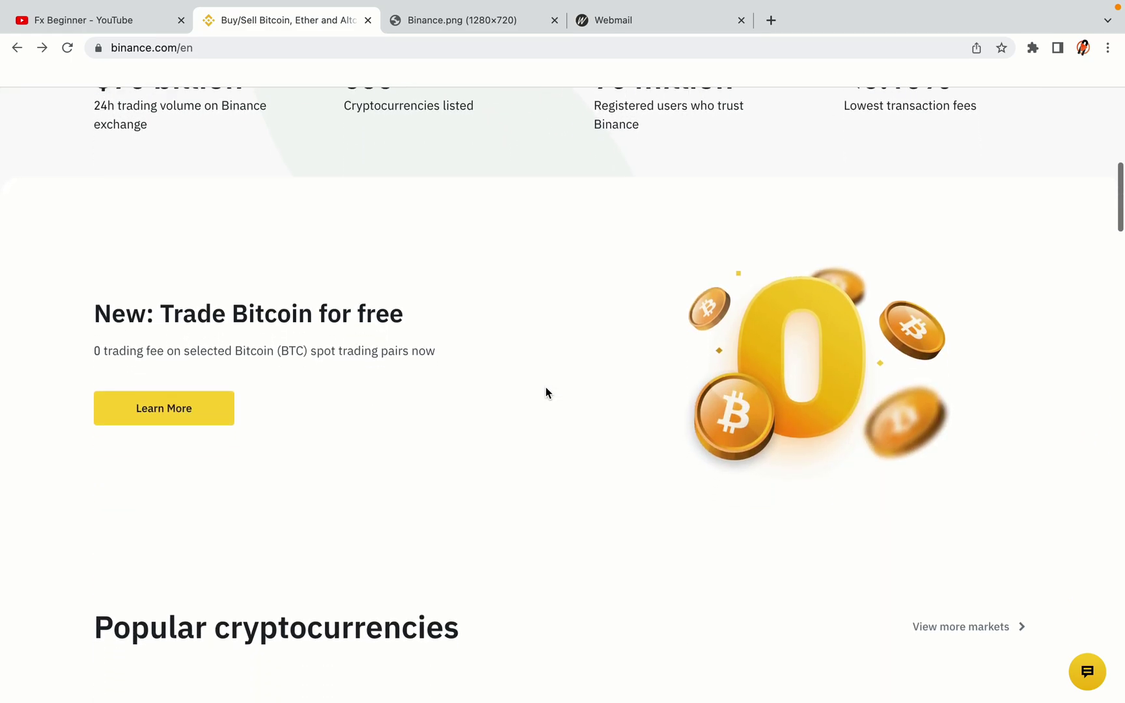
scroll(546, 392, "up", 3)
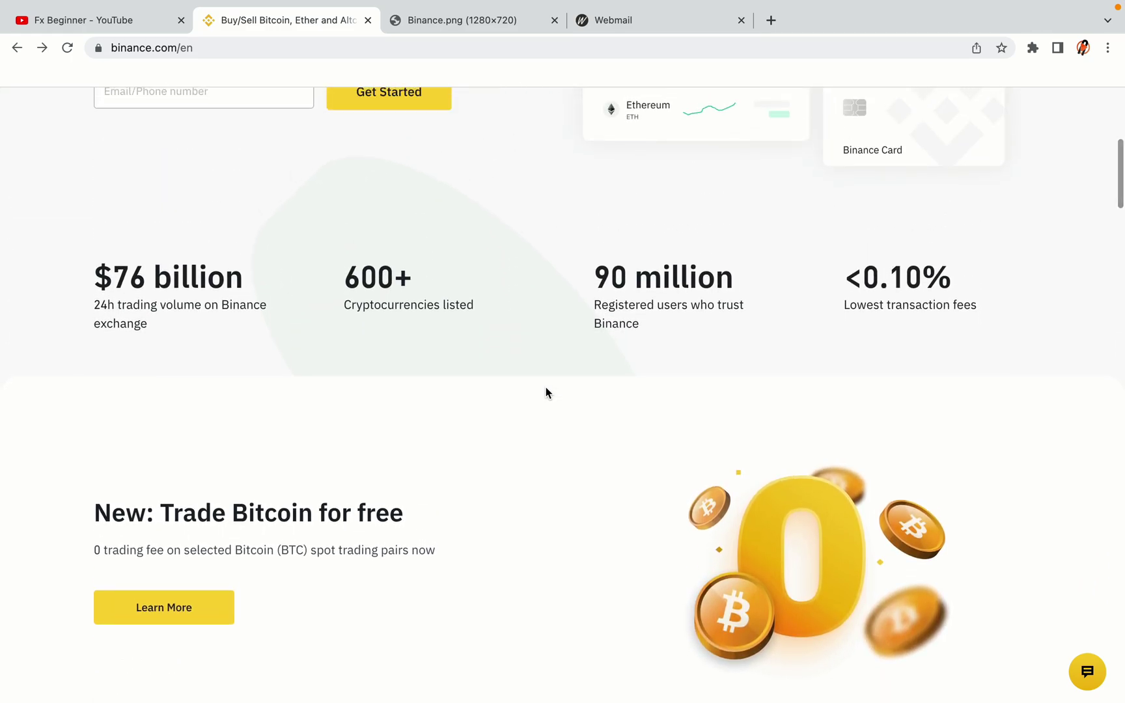
scroll(545, 387, "down", 10)
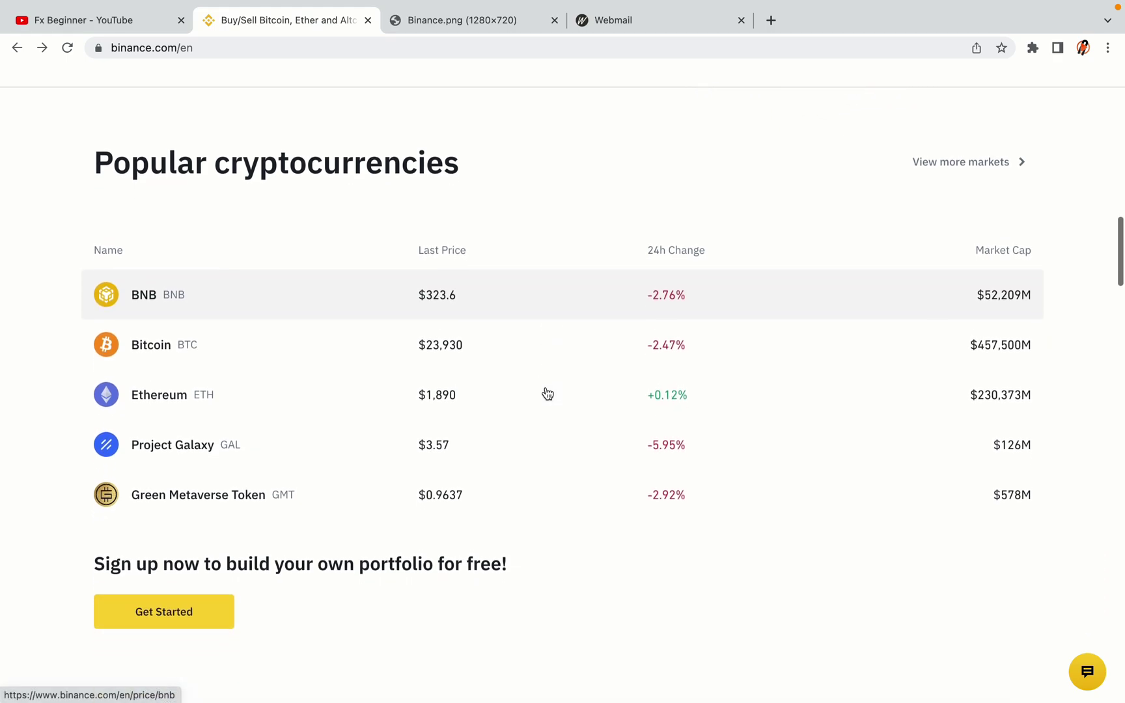
scroll(546, 393, "down", 3)
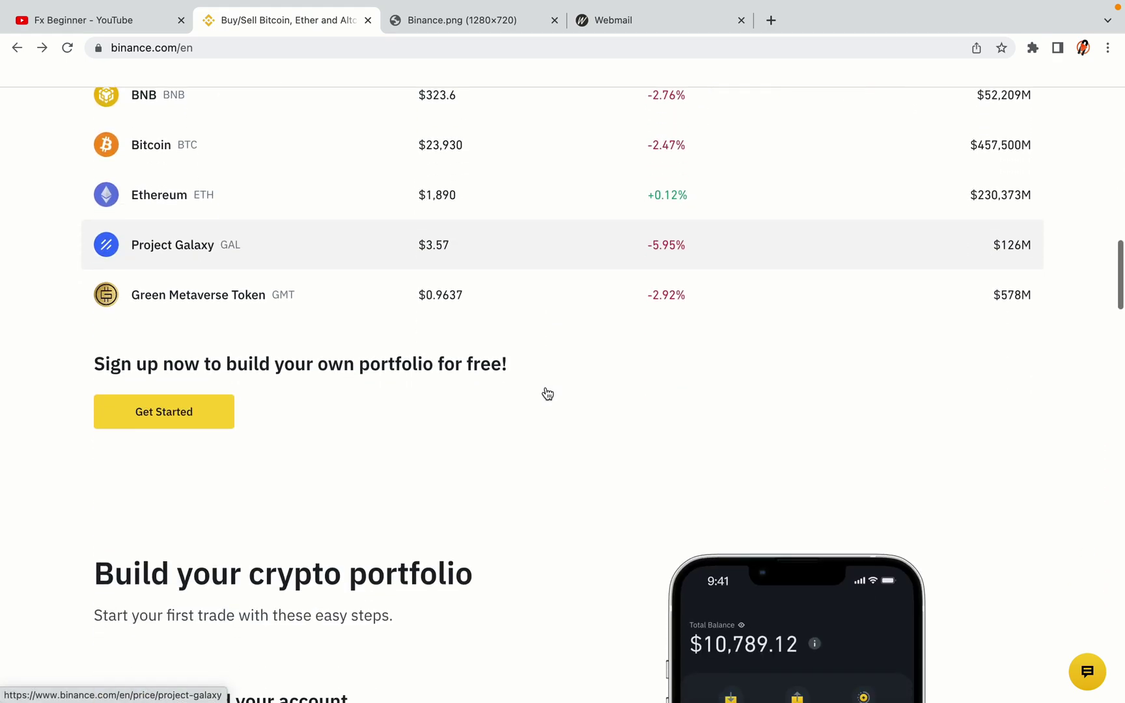
scroll(547, 393, "down", 7)
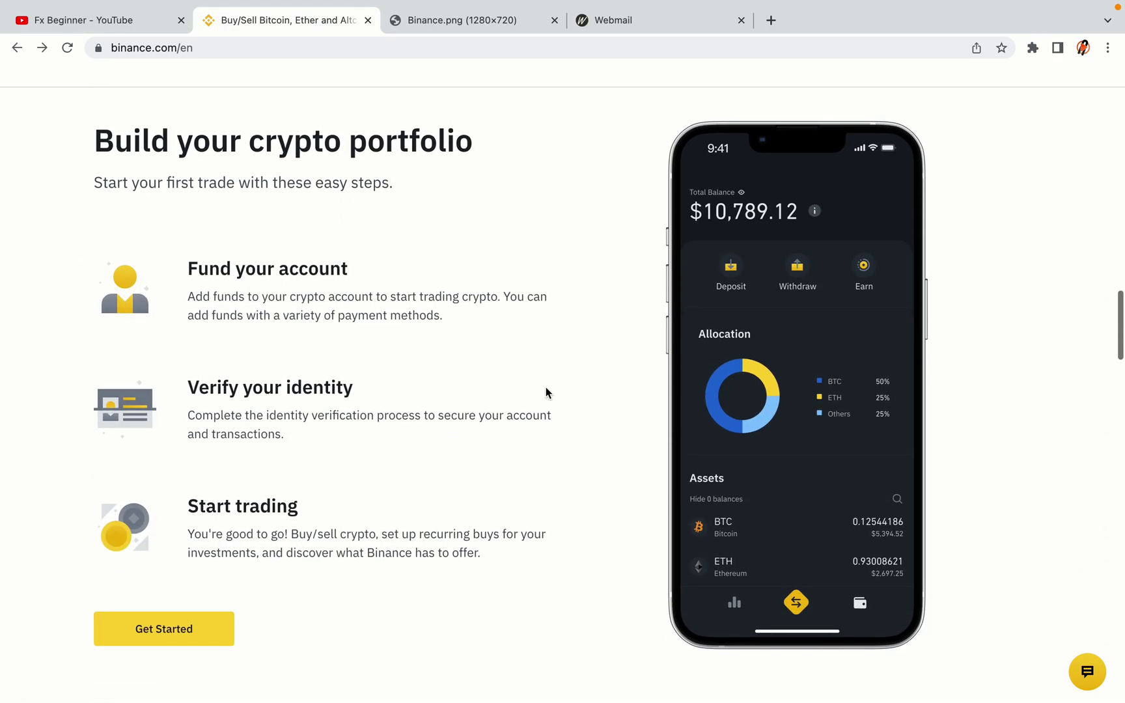
scroll(546, 390, "down", 9)
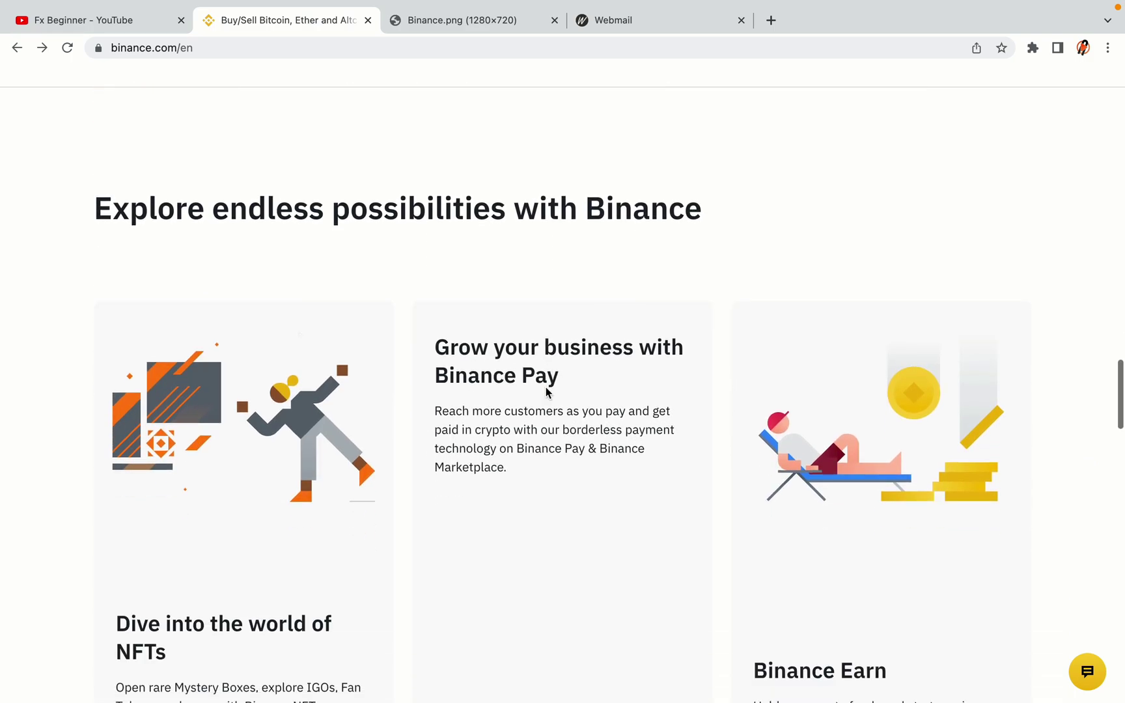
scroll(546, 390, "down", 10)
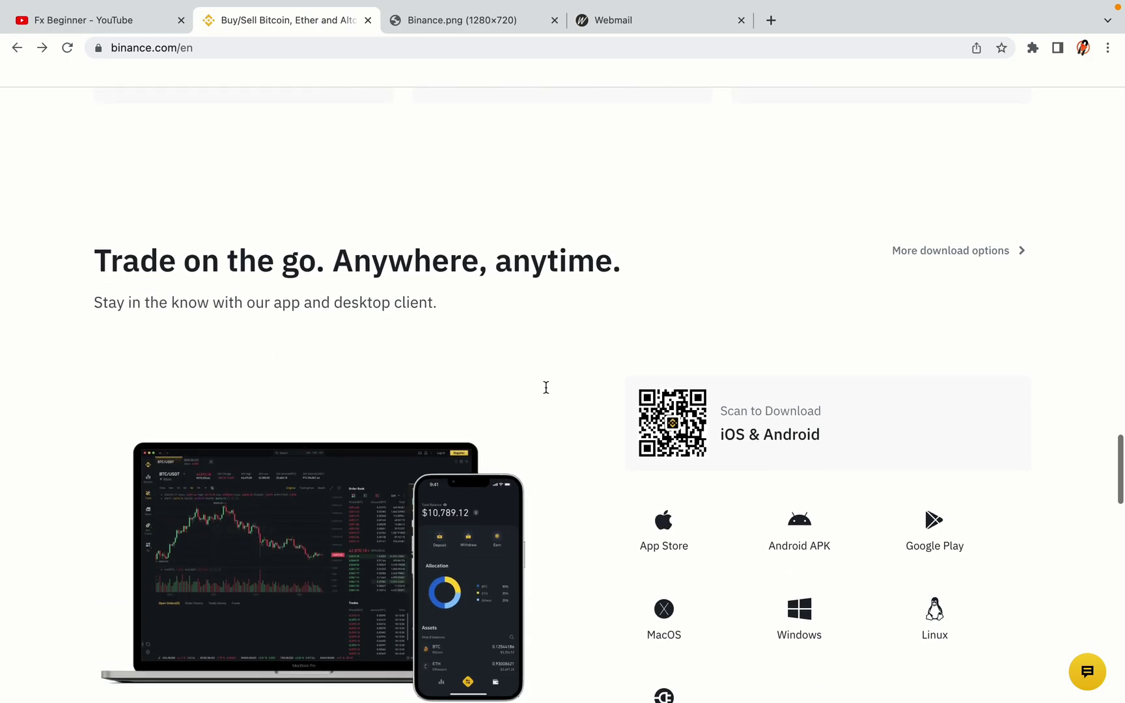
scroll(546, 389, "down", 7)
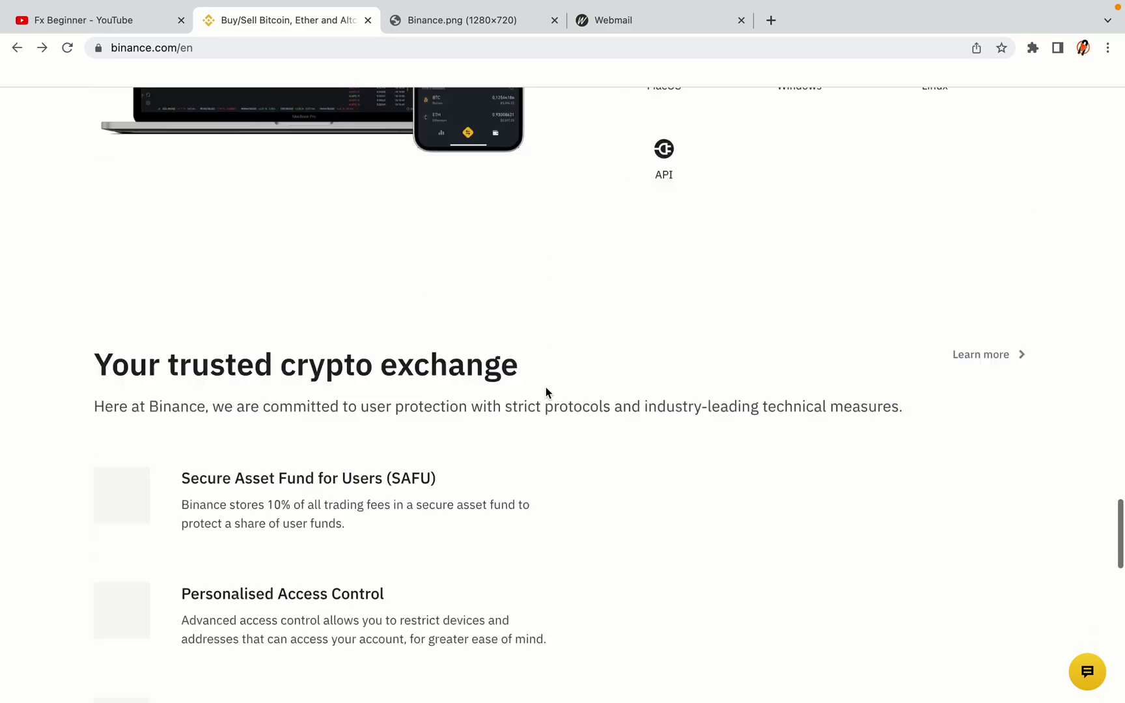
scroll(545, 388, "down", 4)
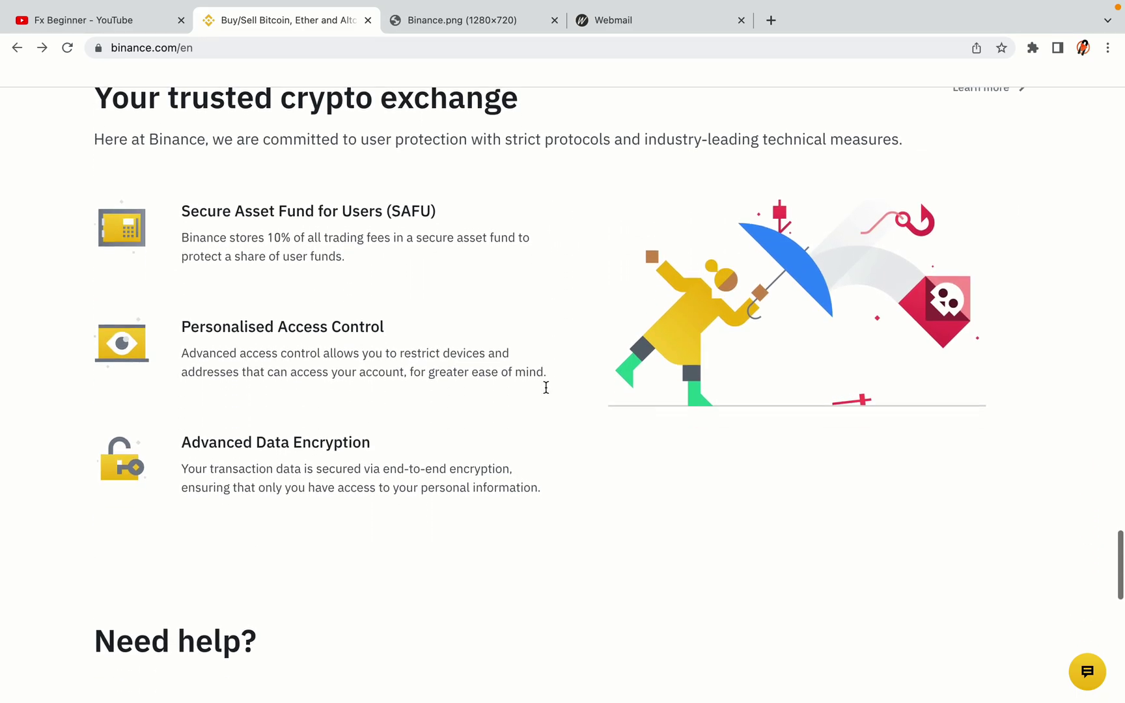
scroll(545, 387, "down", 8)
scroll(545, 391, "up", 17)
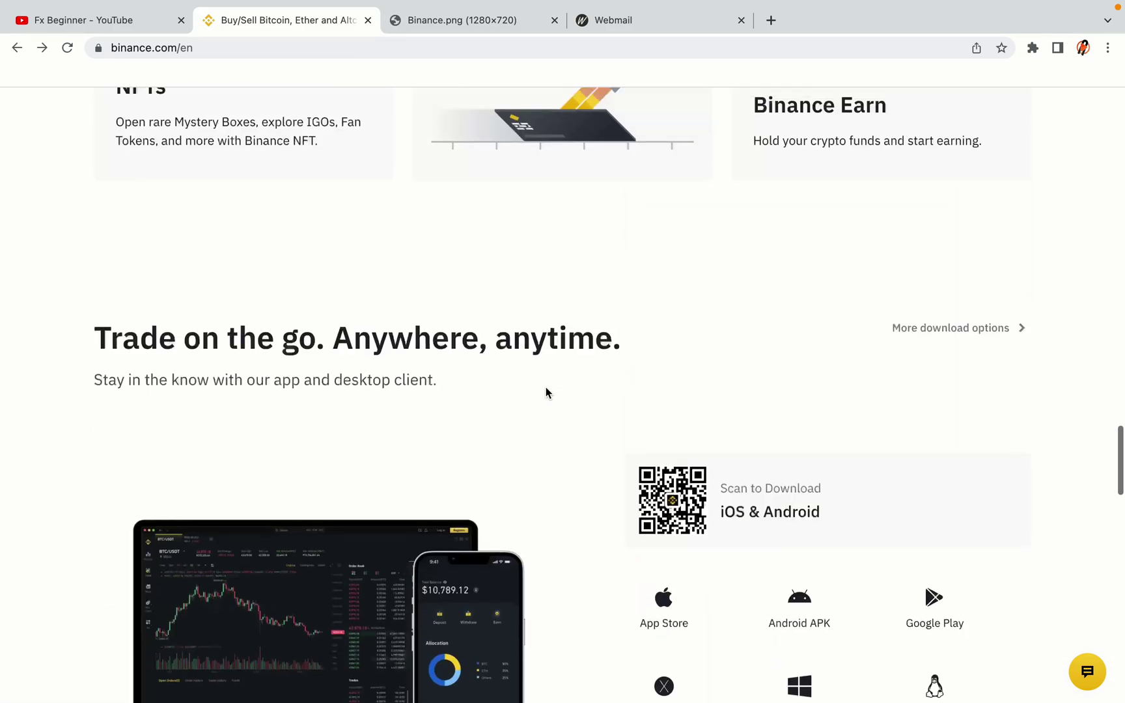
scroll(545, 388, "up", 15)
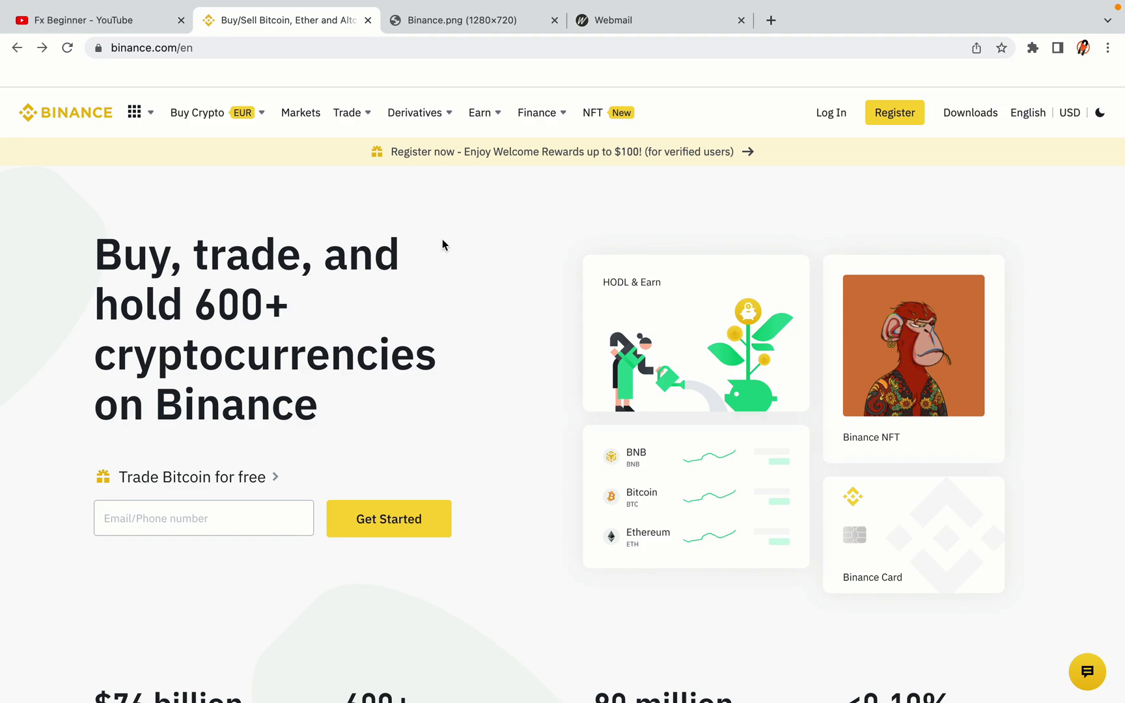
left_click(469, 20)
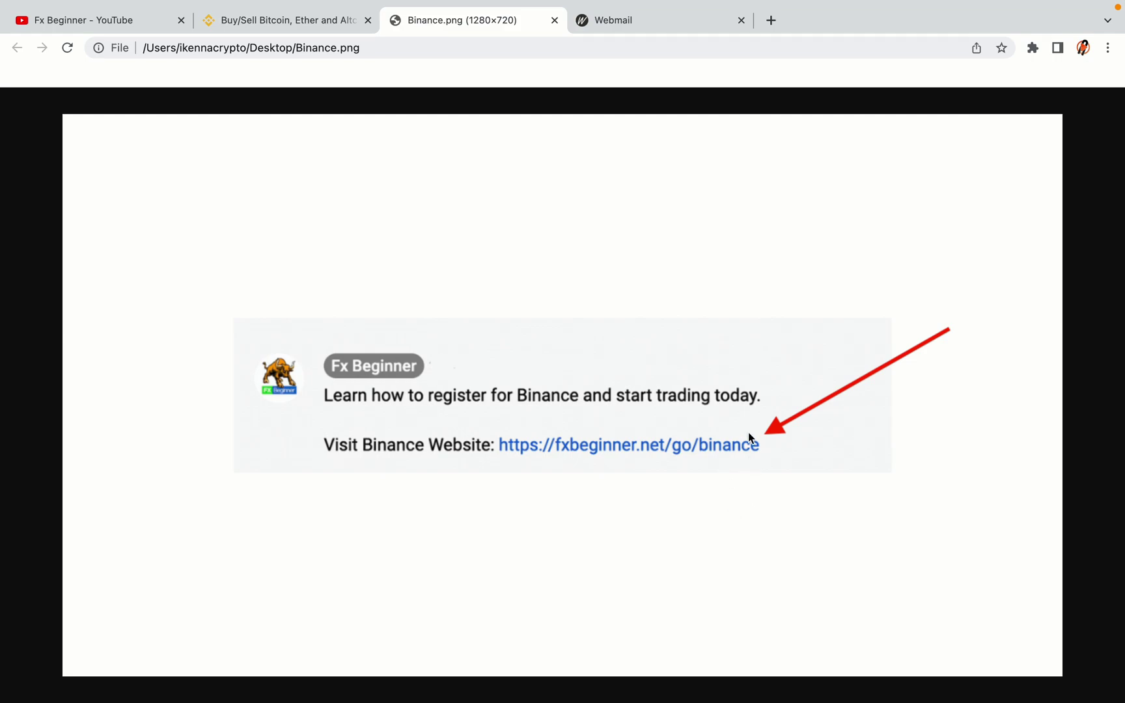
key("ctrl+shift+Tab")
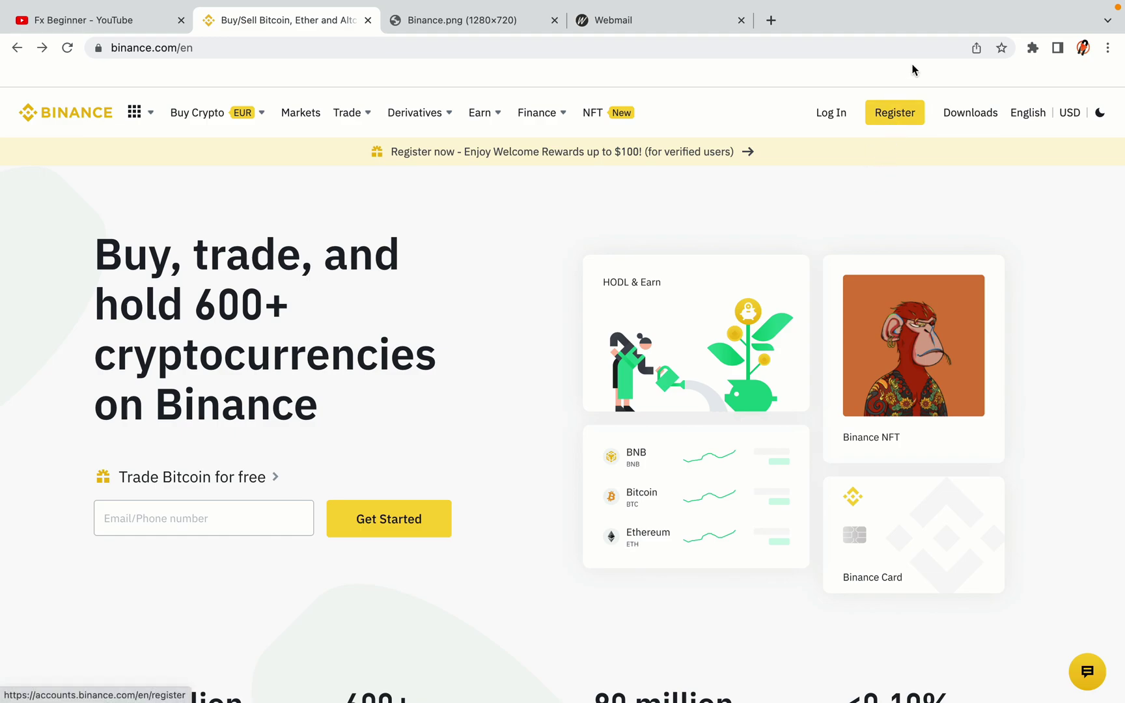
Choose 'Sign up with phone or email' on the Welcome to Binance page.
left_click(903, 123)
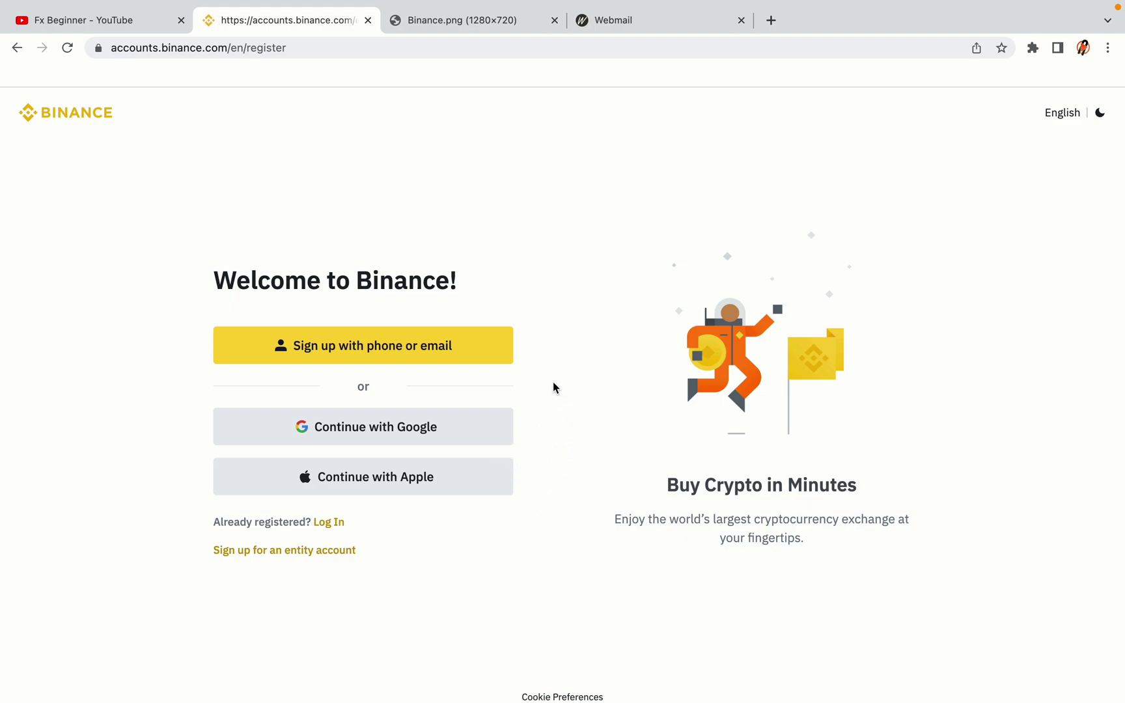
Enter the account email and password, accept the Terms of Service, and create the personal account.
left_click(464, 360)
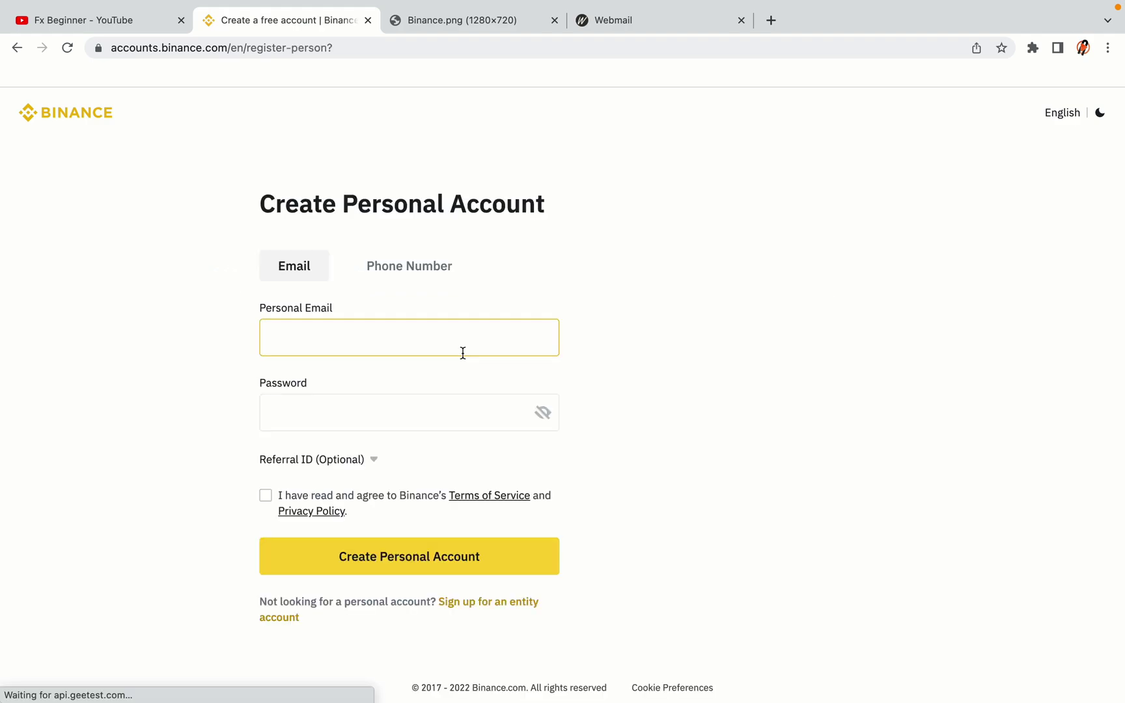
left_click(690, 398)
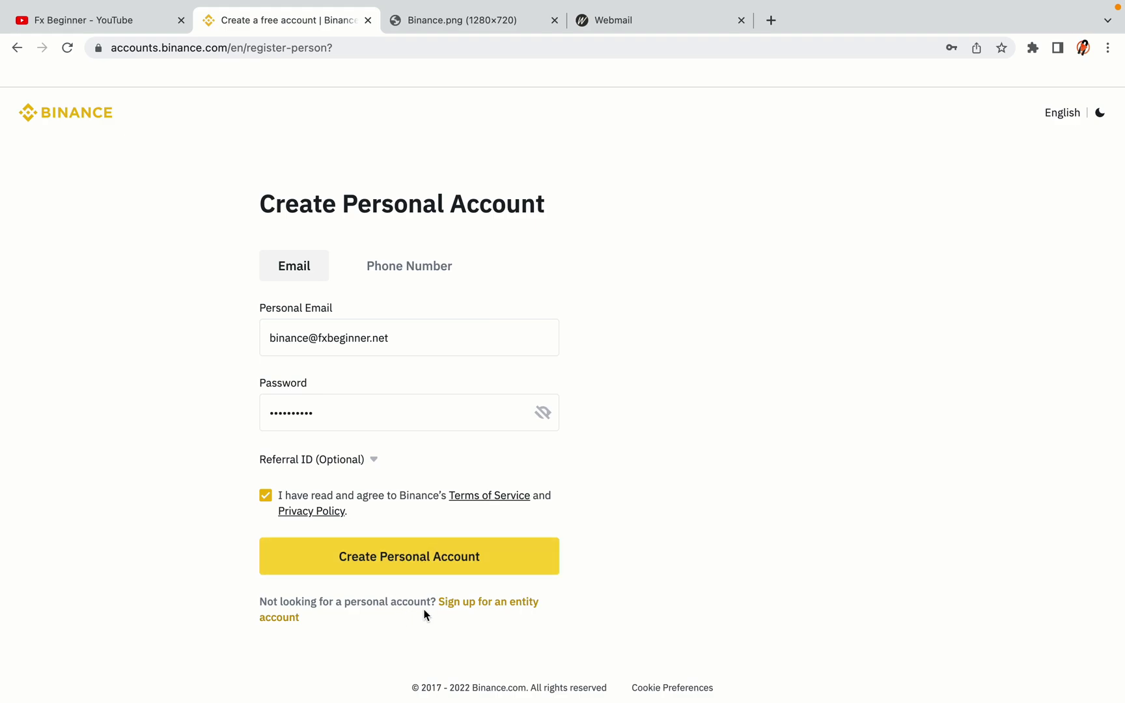
left_click(429, 564)
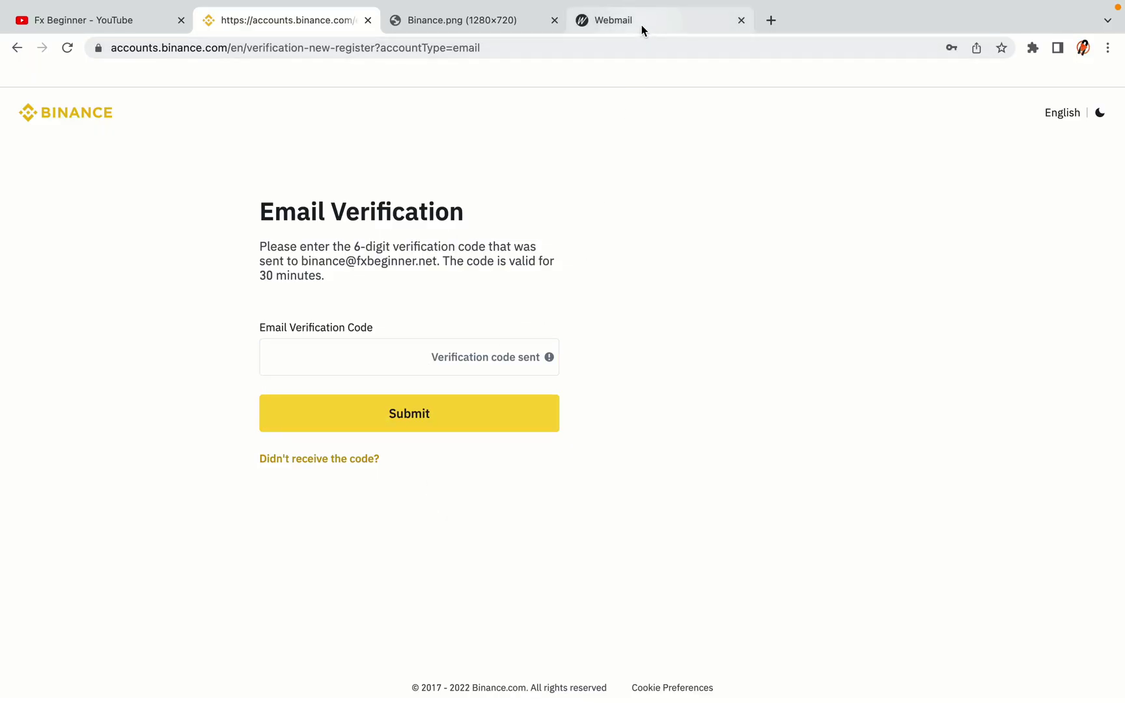
Bring the Webmail tab forward to see the unread Binance confirmation message.
left_click_drag(642, 21, 456, 21)
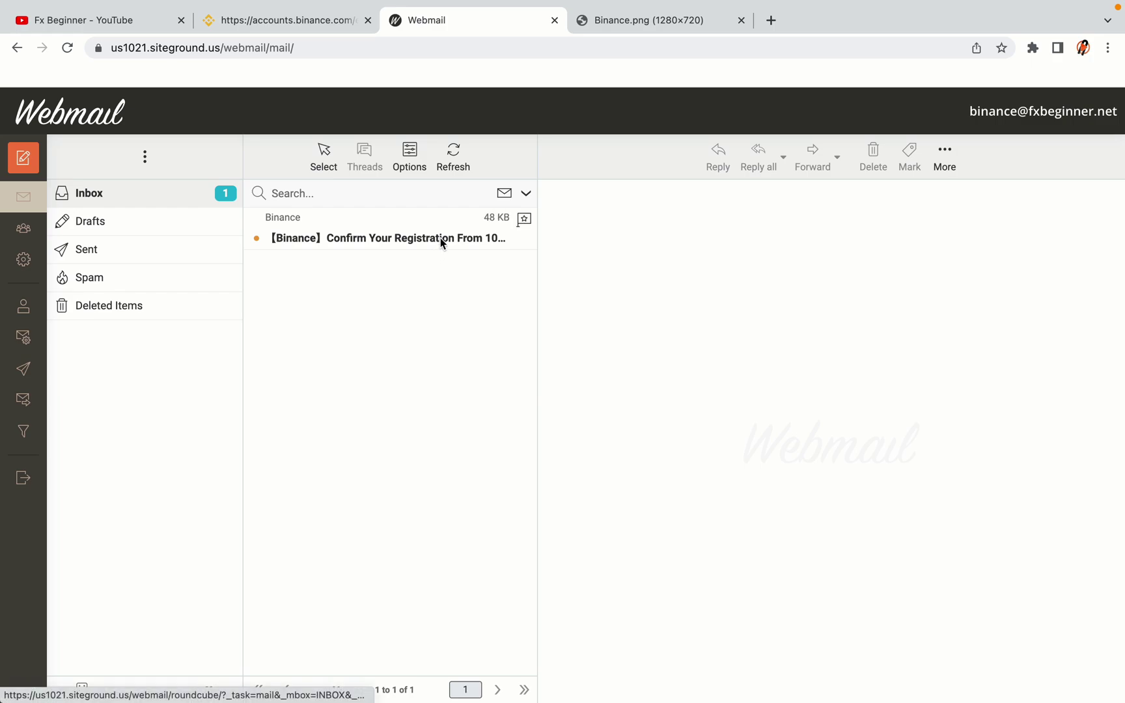
Copy the activation code from the 'Confirm Your Registration' email and return to Binance.
left_click(389, 239)
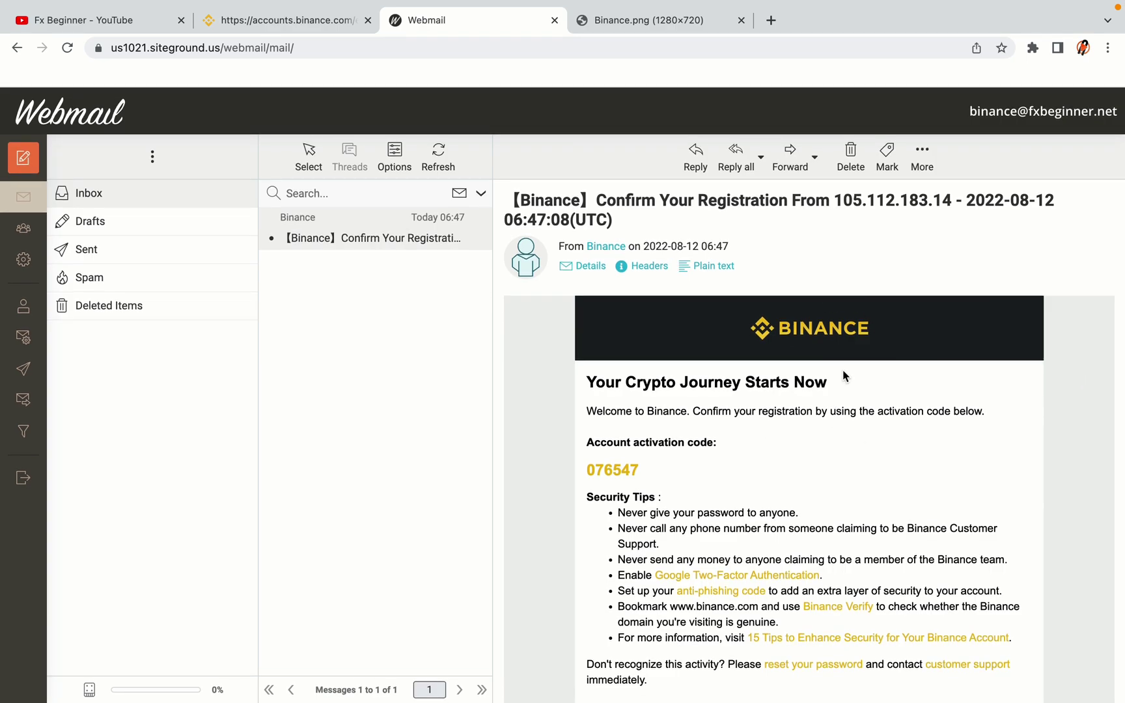
scroll(843, 371, "down", 3)
scroll(843, 376, "up", 1)
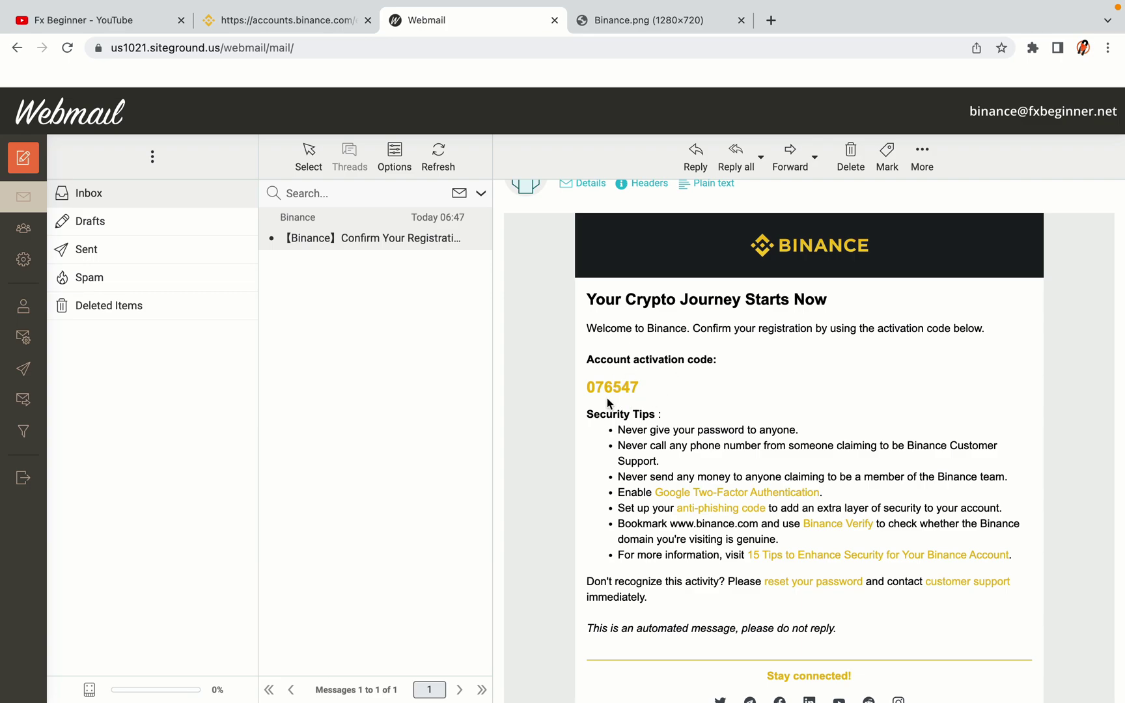
left_click_drag(586, 387, 638, 386)
left_click(617, 387)
left_click_drag(586, 388, 639, 387)
right_click(625, 387)
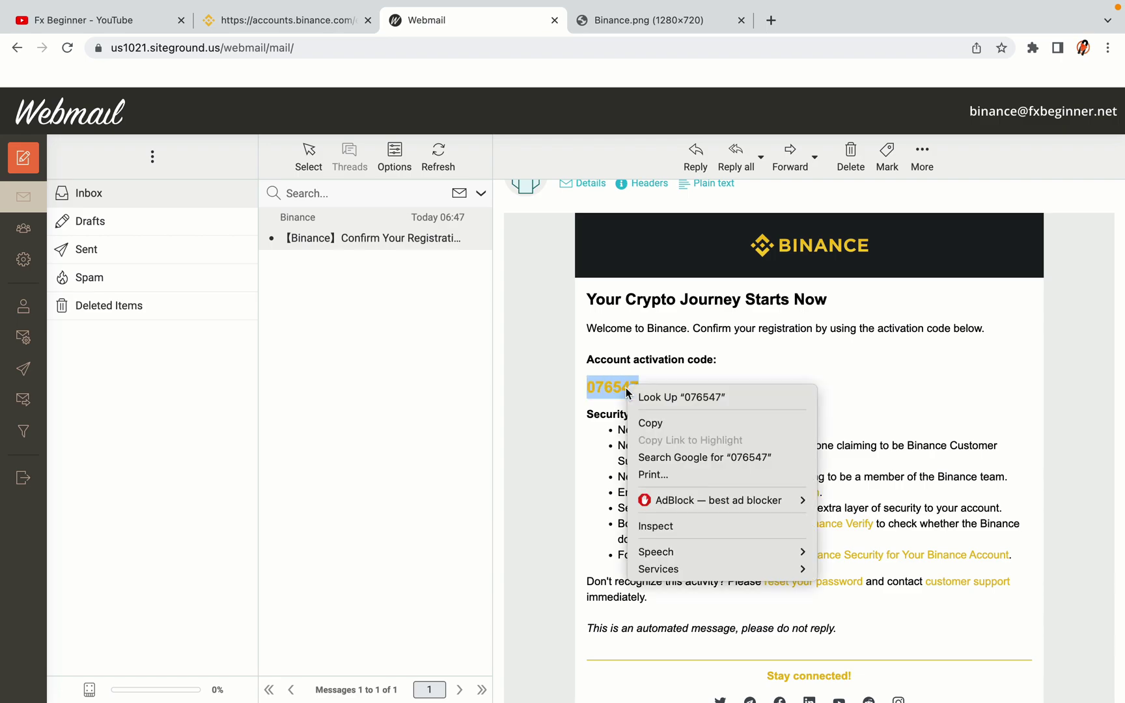
left_click(643, 420)
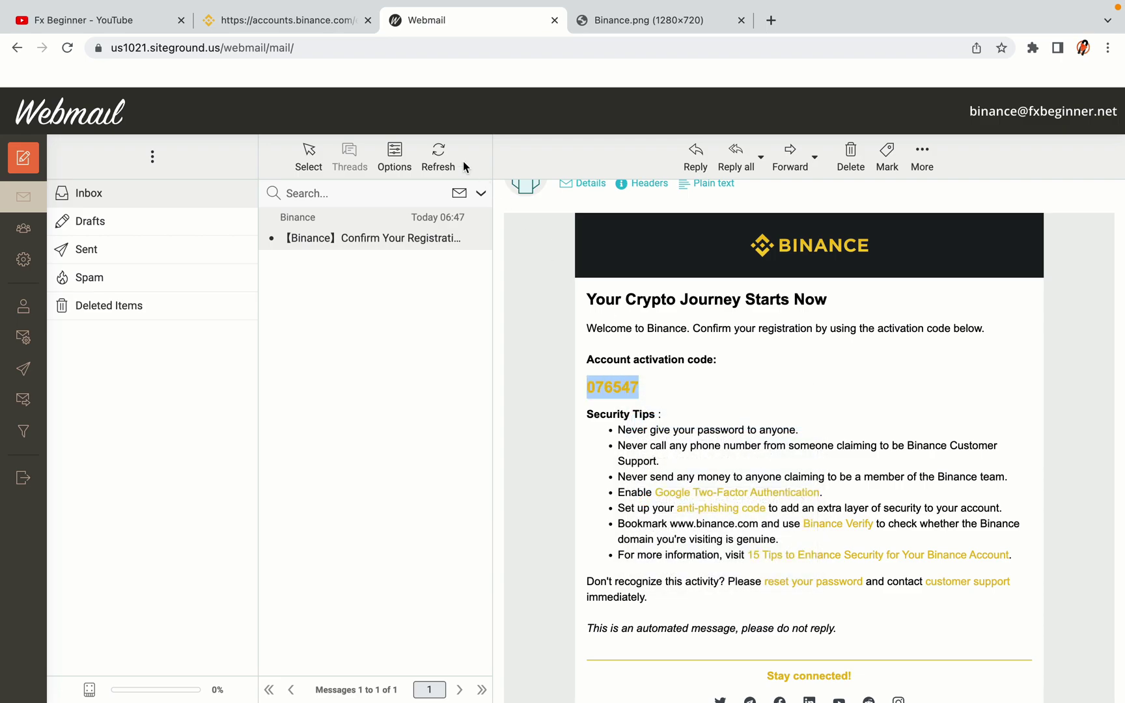
left_click(293, 20)
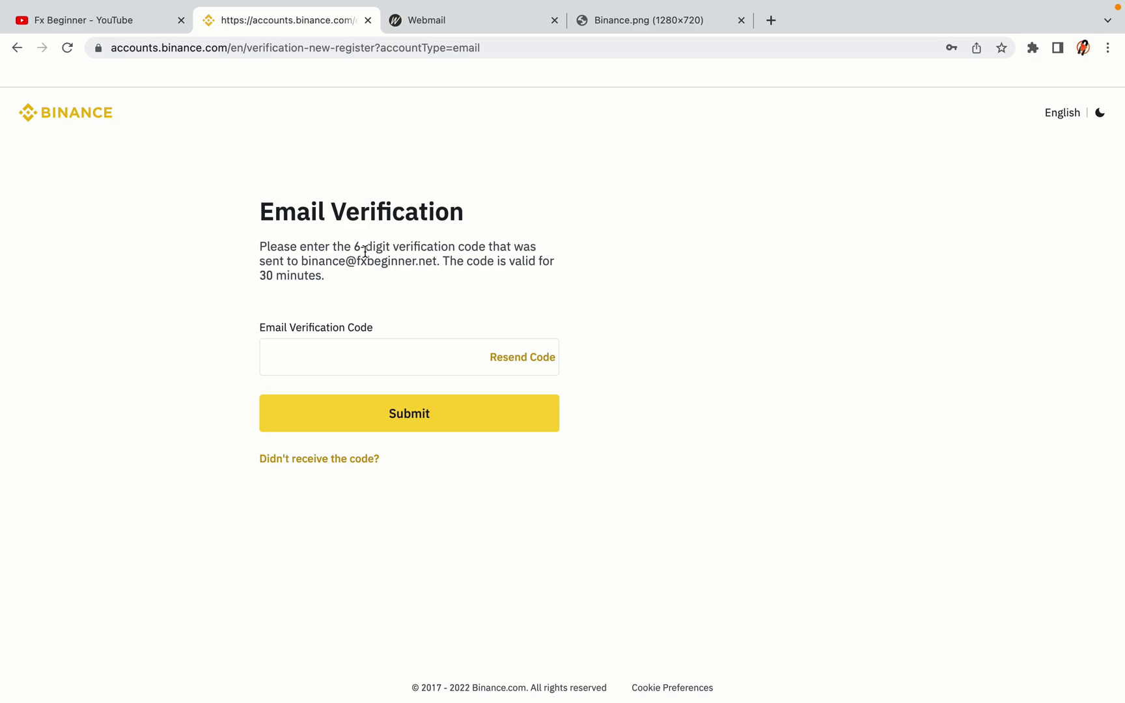
Paste the copied code into the Email Verification Code field and submit it.
left_click(342, 354)
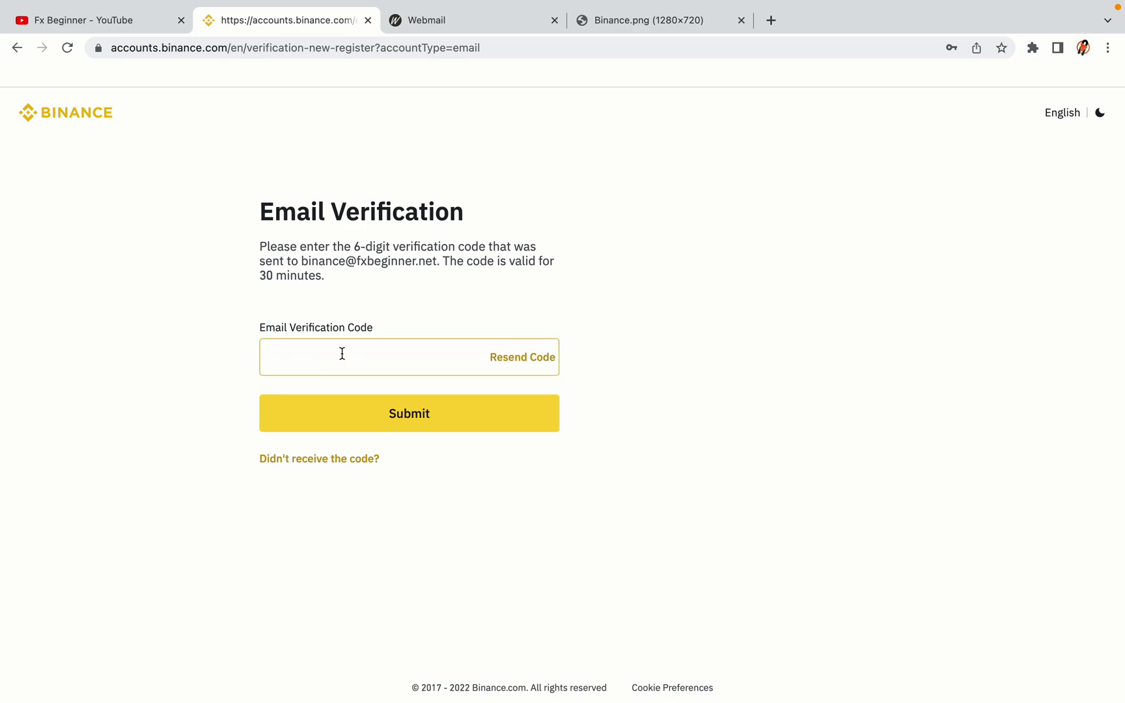
key("super+v")
left_click(198, 336)
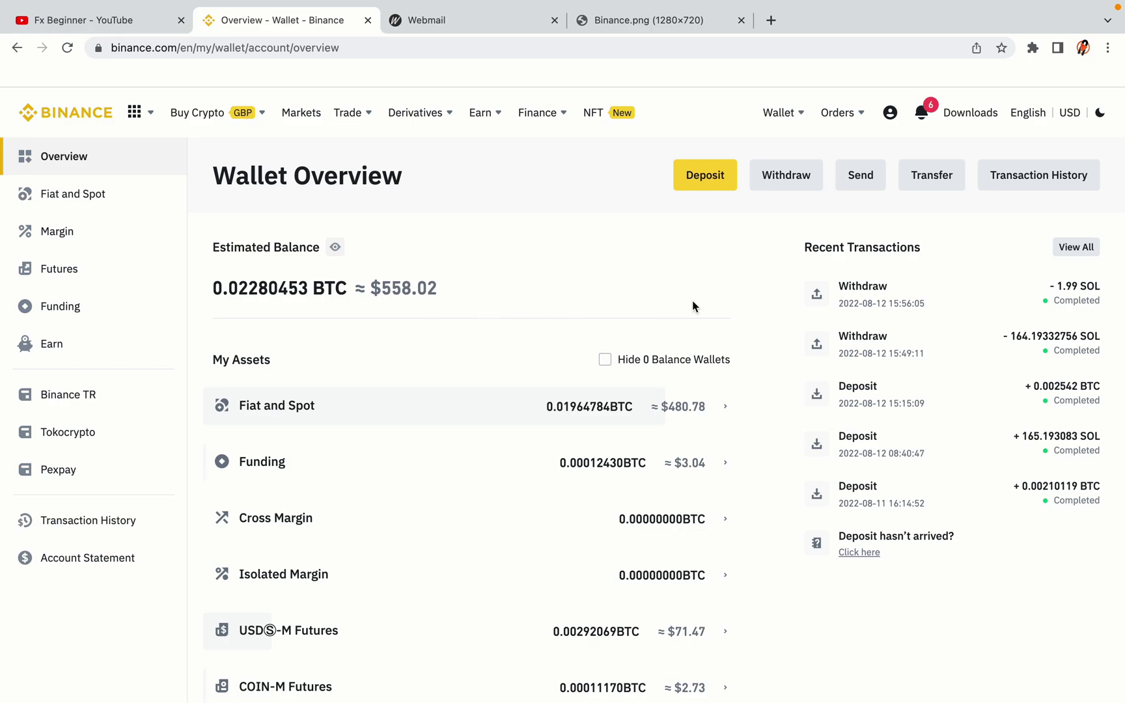
Look over the Wallet Overview and the Buy Crypto and Trade menus, then return to the Binance homepage.
scroll(693, 306, "down", 6)
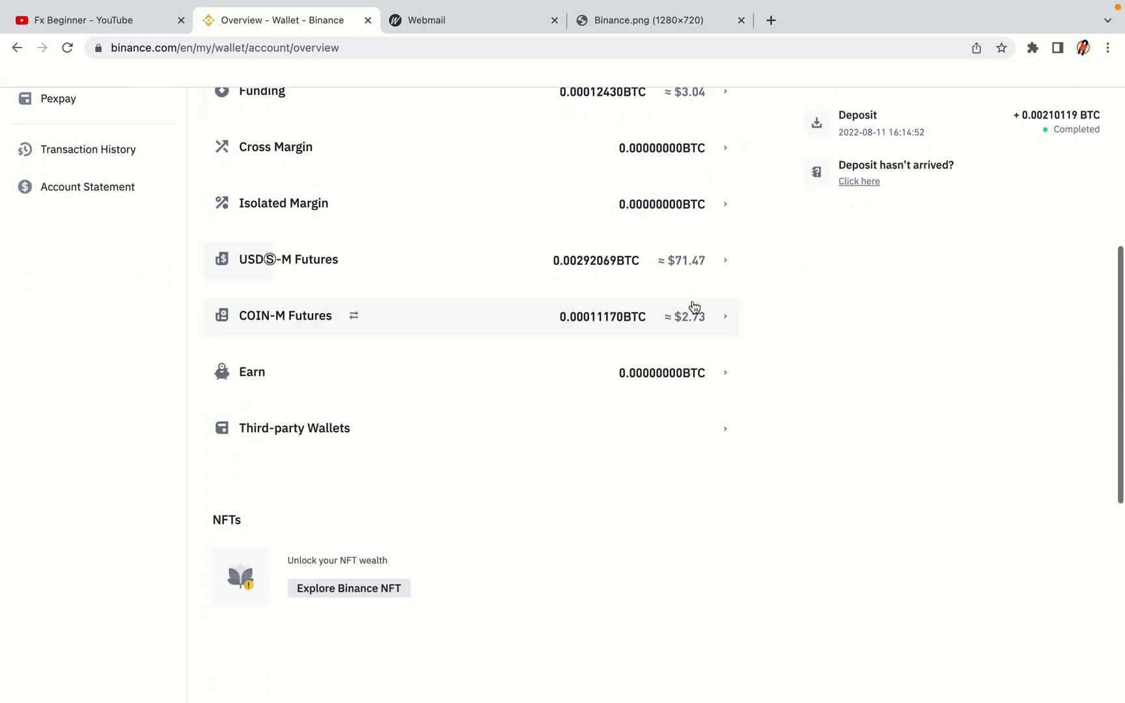
scroll(693, 306, "up", 6)
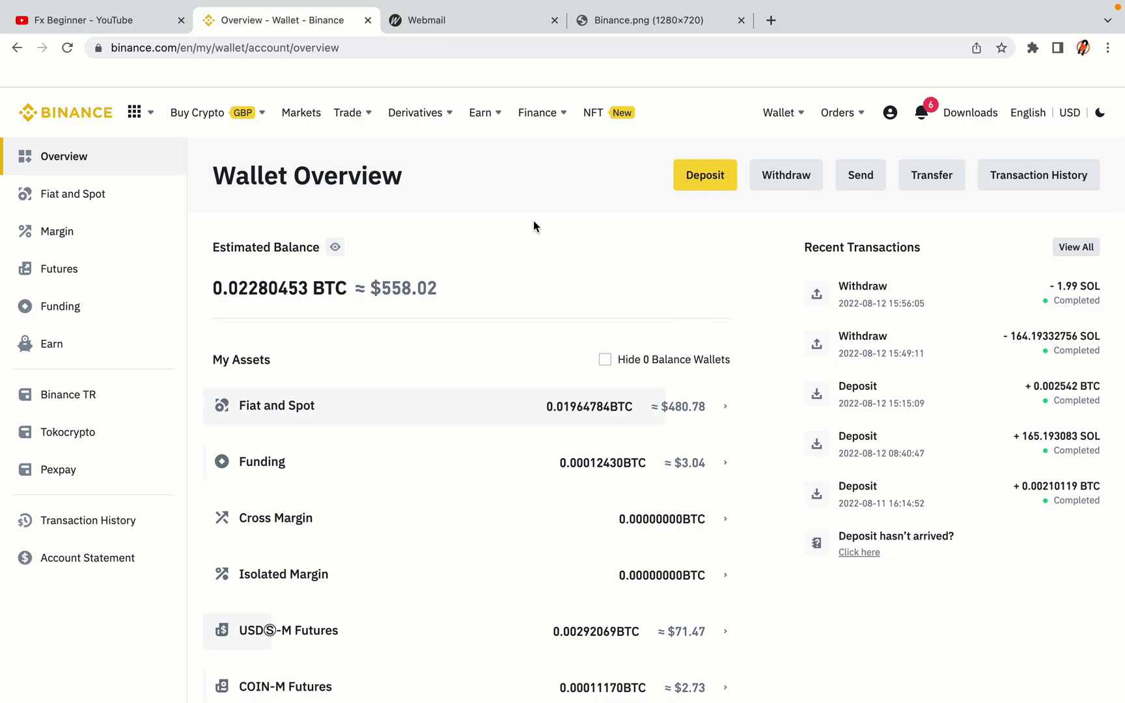
mouse_move(217, 116)
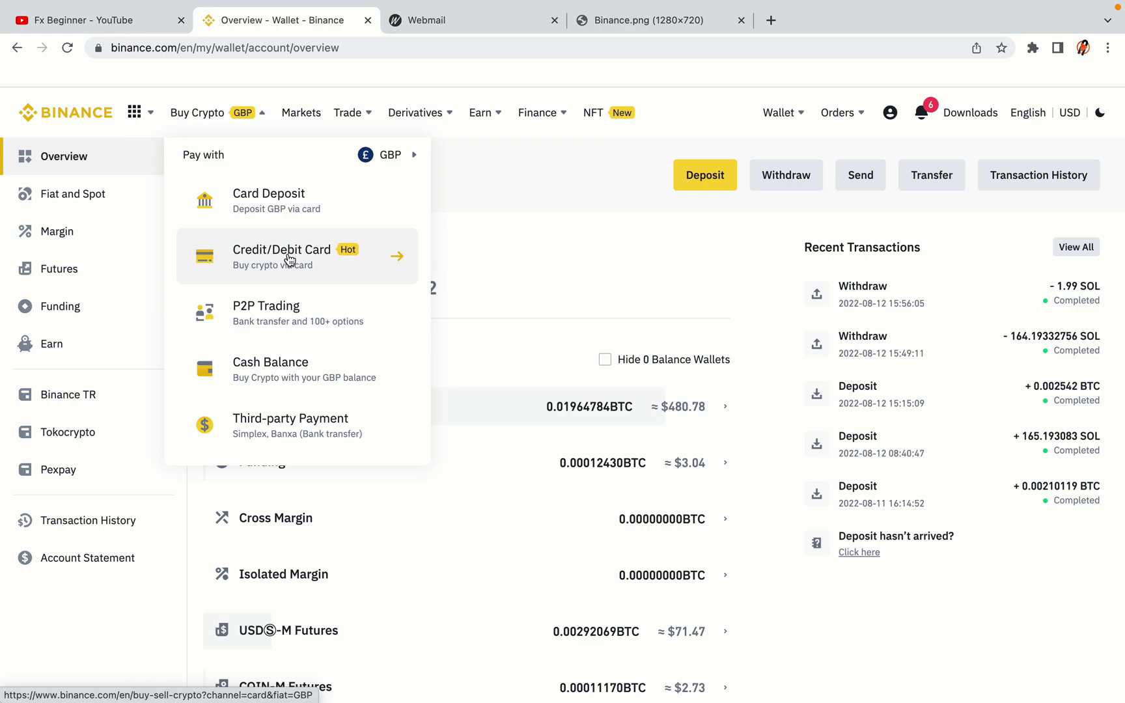
mouse_move(347, 115)
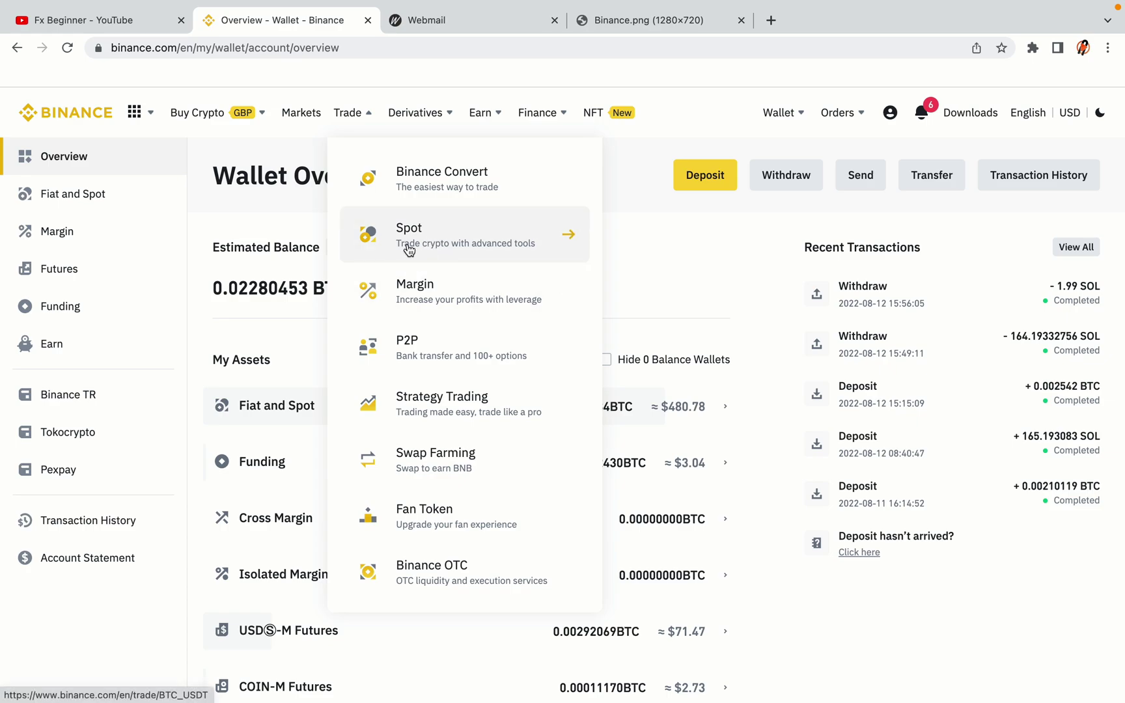
left_click(74, 107)
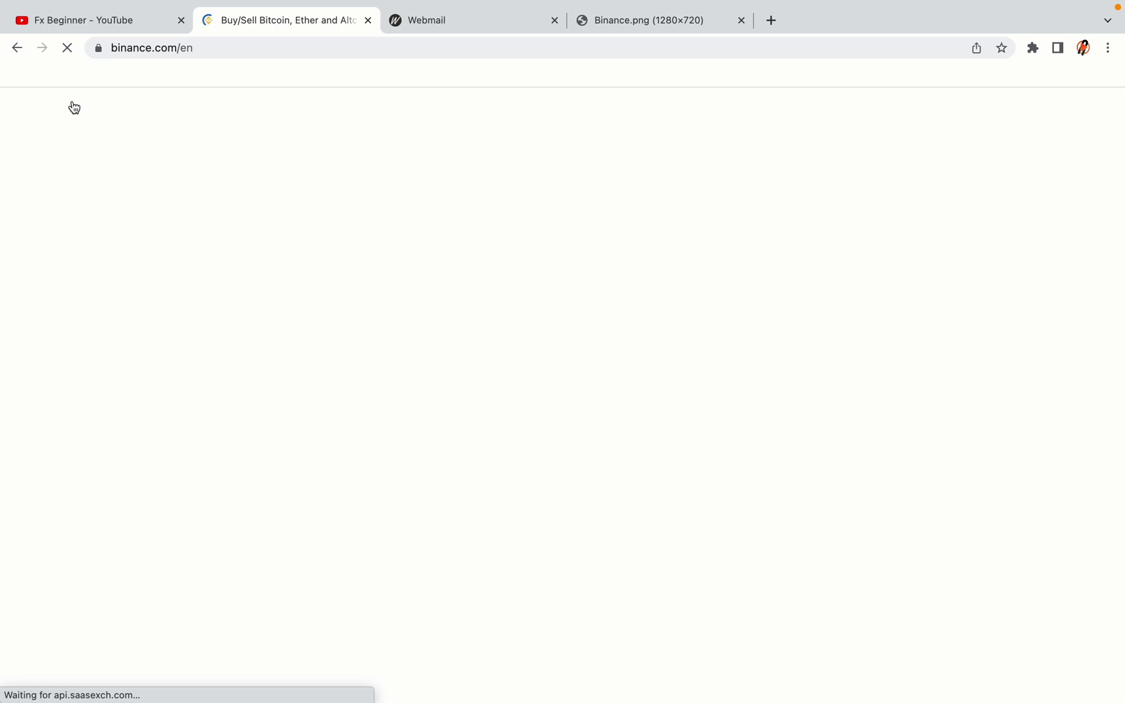